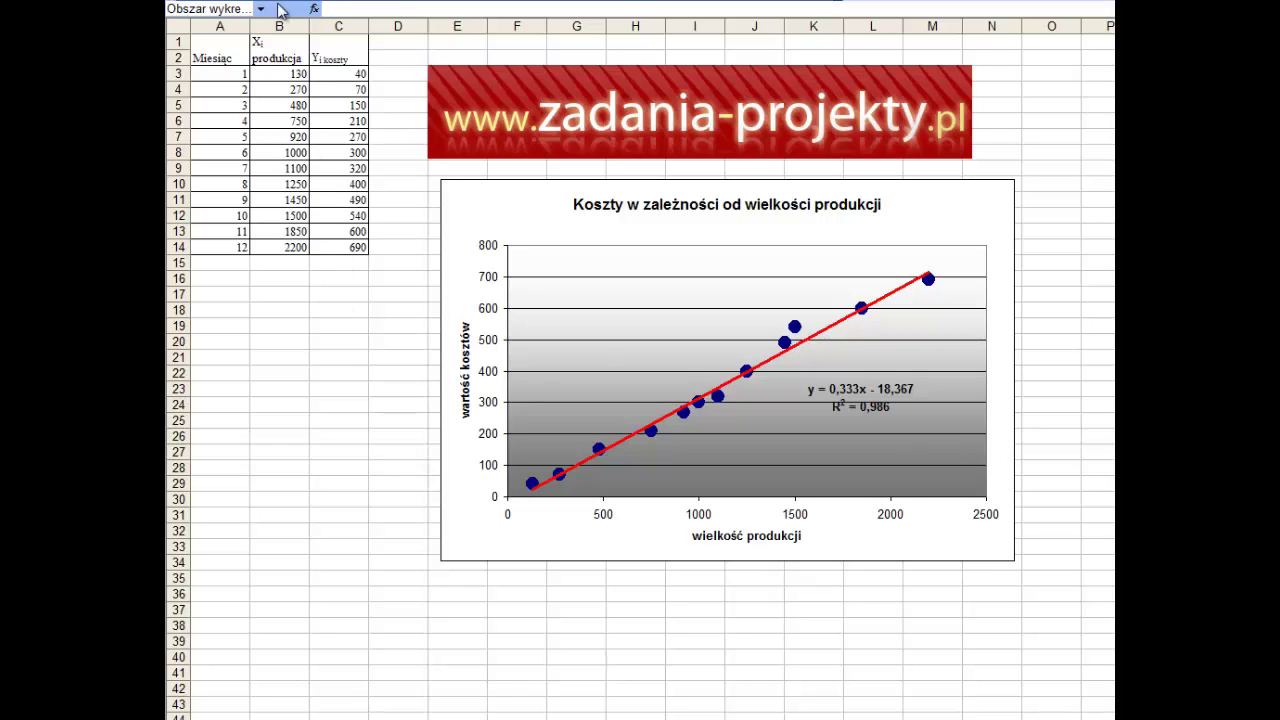
# Step: Highlight the production column B1:B14, then the costs column C1:C14
pyautogui.click(267, 62)
pyautogui.moveTo(267, 62); pyautogui.dragTo(262, 247)
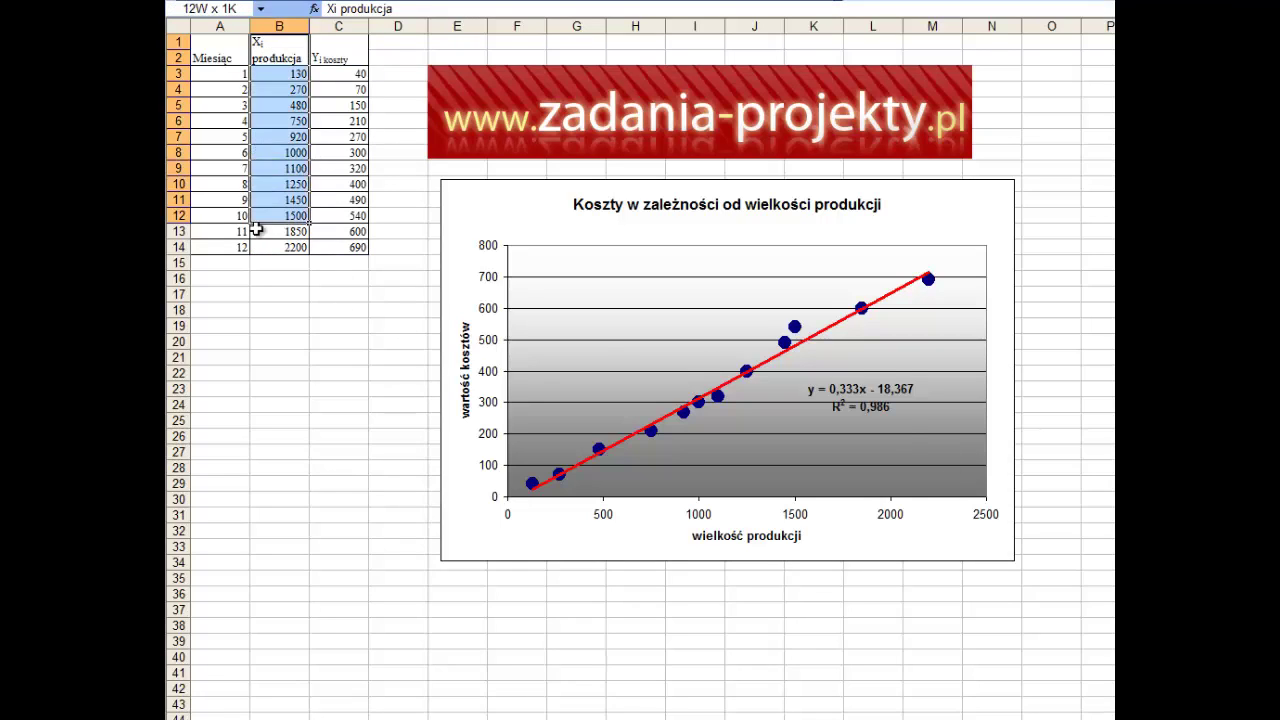
pyautogui.moveTo(320, 47); pyautogui.dragTo(315, 249)
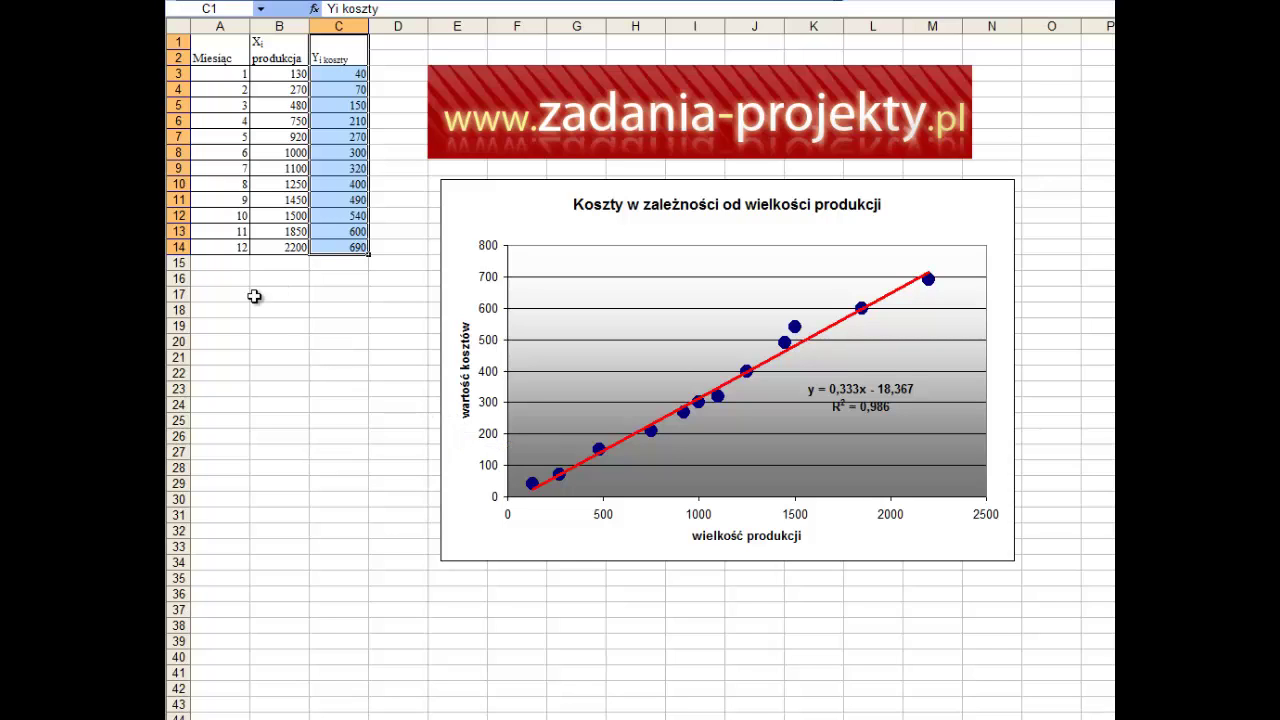
# Step: Enter =WSP.KORELACJI(B3:B14;C3:C14) in B18, returning 0,992888
pyautogui.click(280, 317)
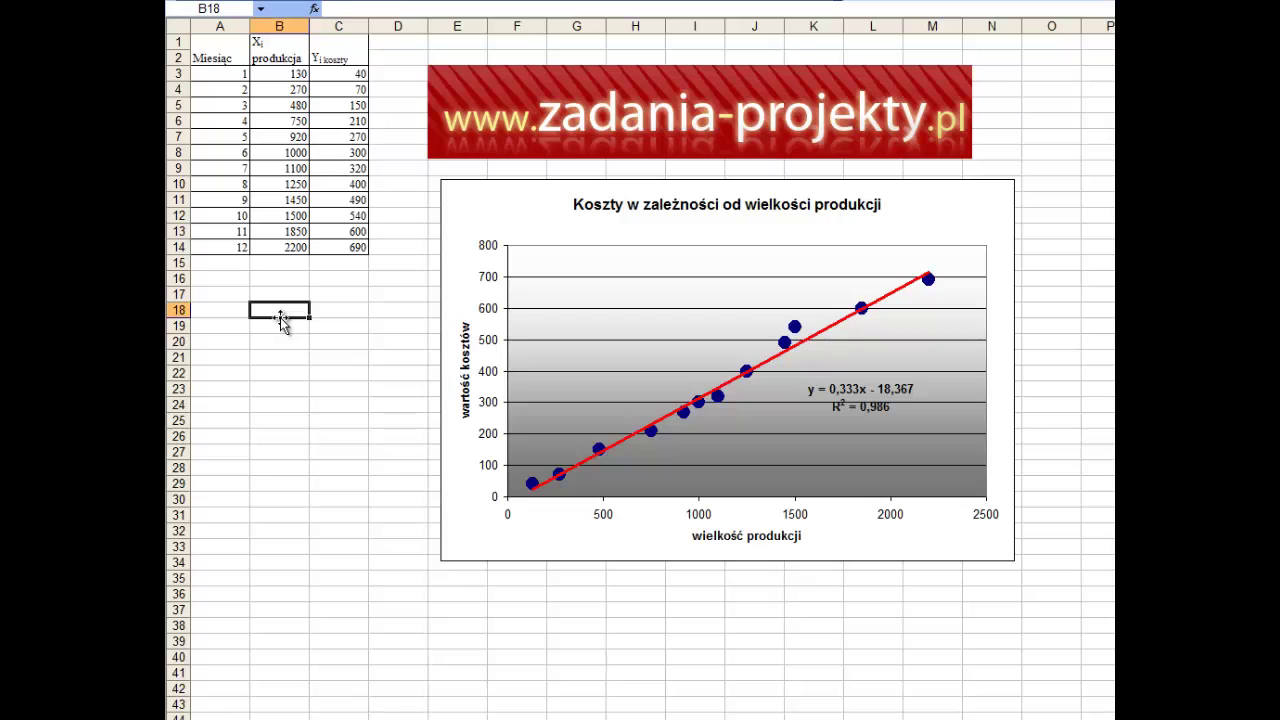
pyautogui.write('=')
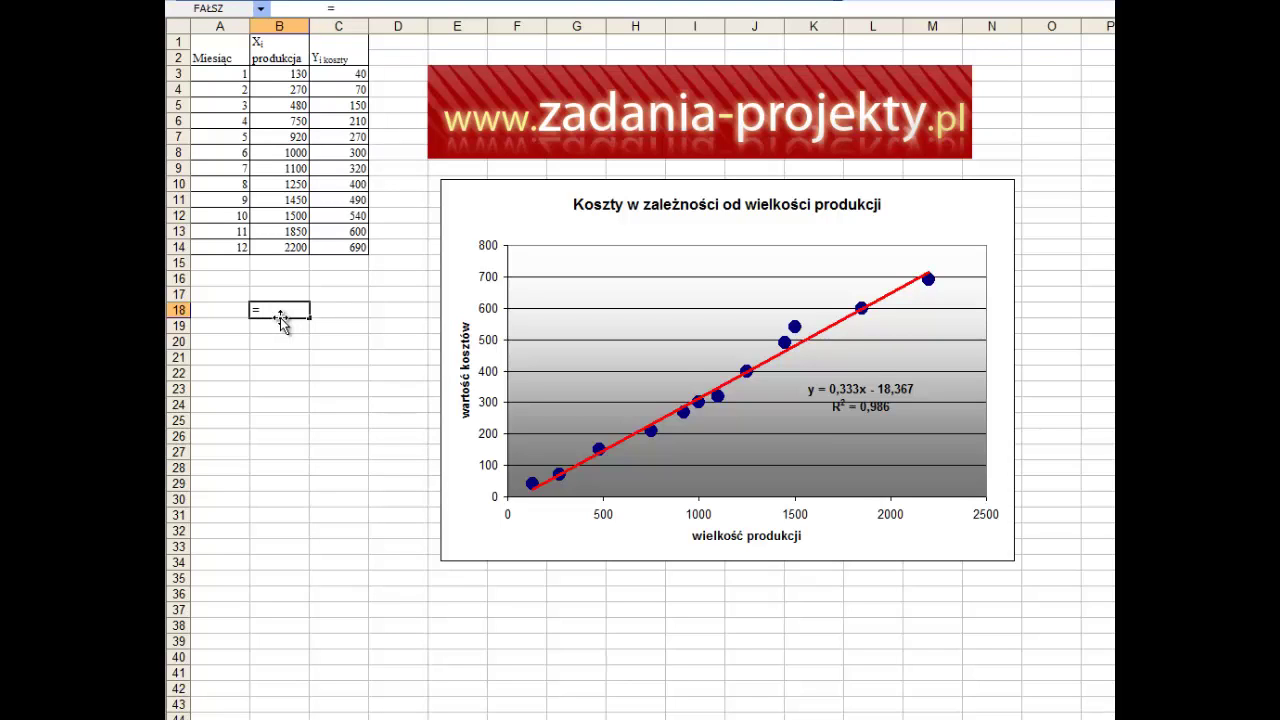
pyautogui.write('wsp.')
pyautogui.write('korelacji')
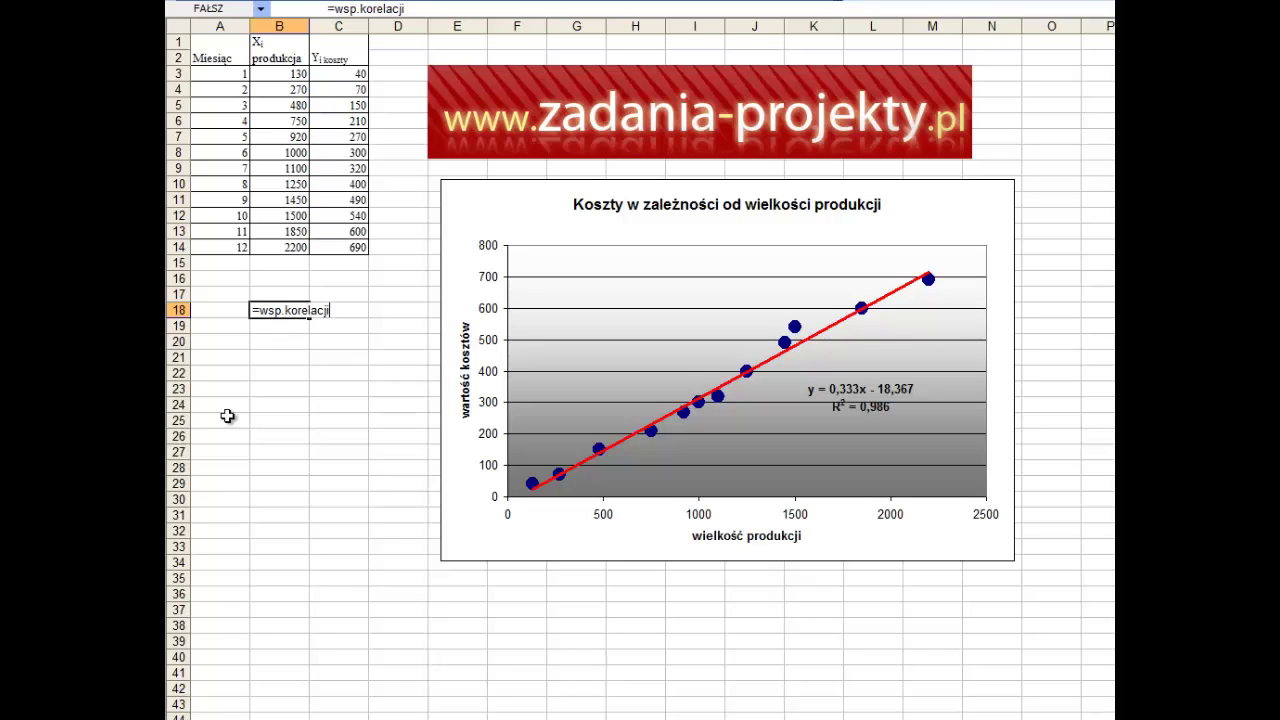
pyautogui.write('(')
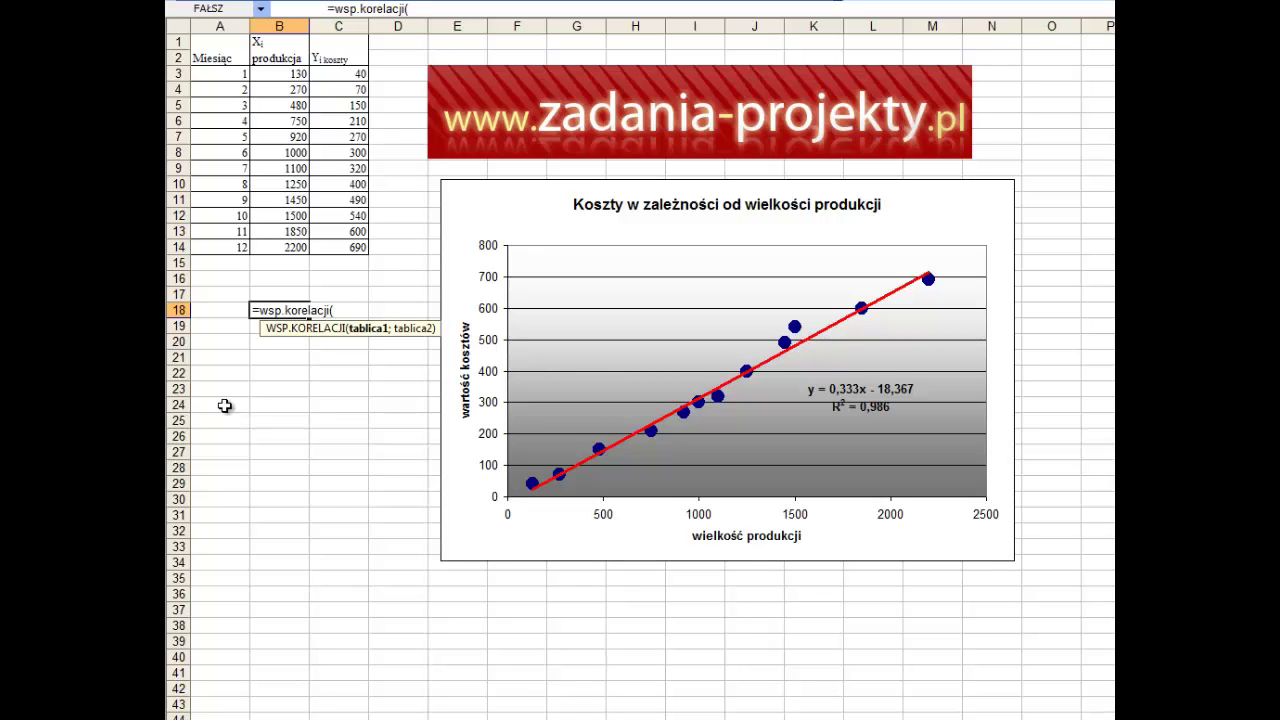
pyautogui.moveTo(281, 246); pyautogui.dragTo(292, 73)
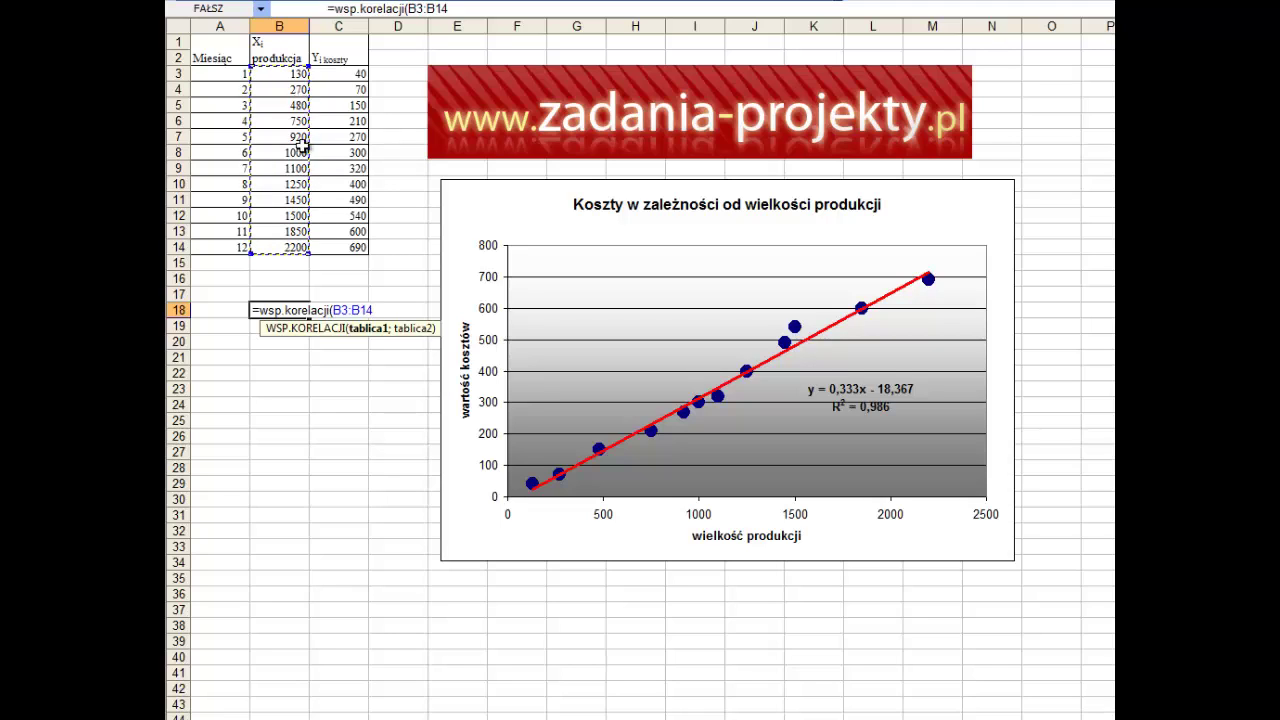
pyautogui.write(';')
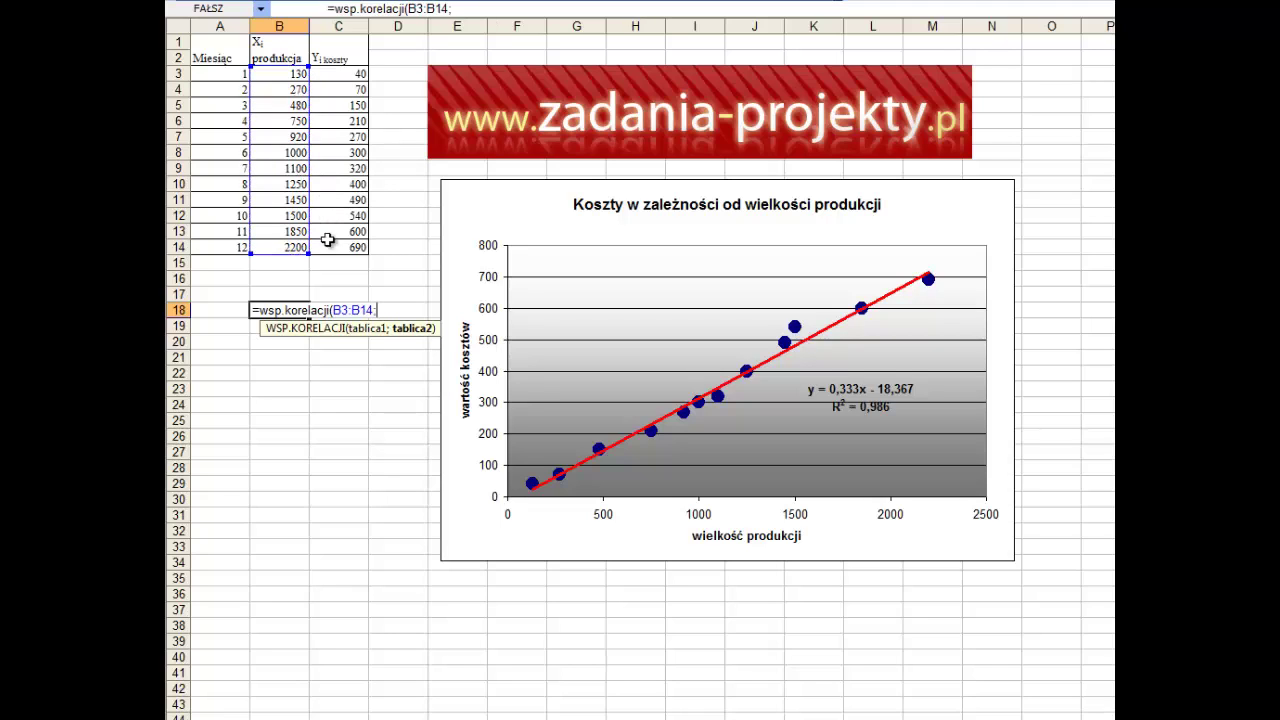
pyautogui.click(330, 246)
pyautogui.moveTo(330, 246); pyautogui.dragTo(338, 76)
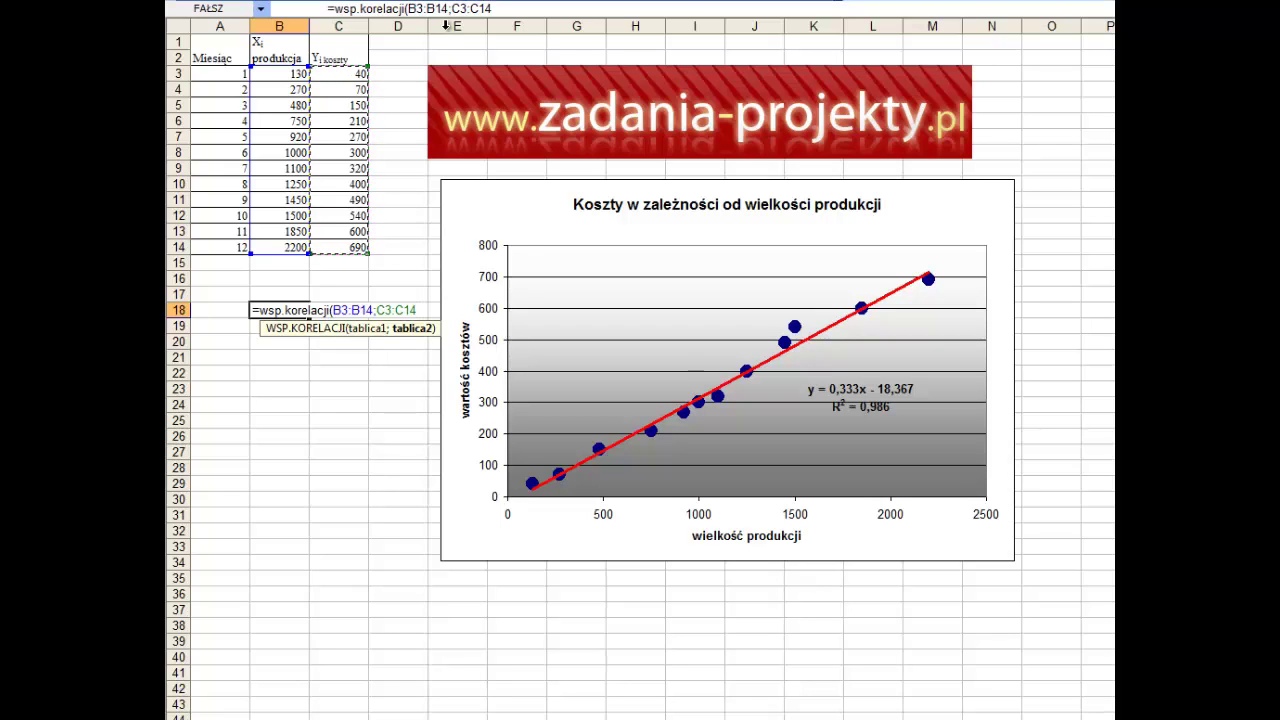
pyautogui.write(')')
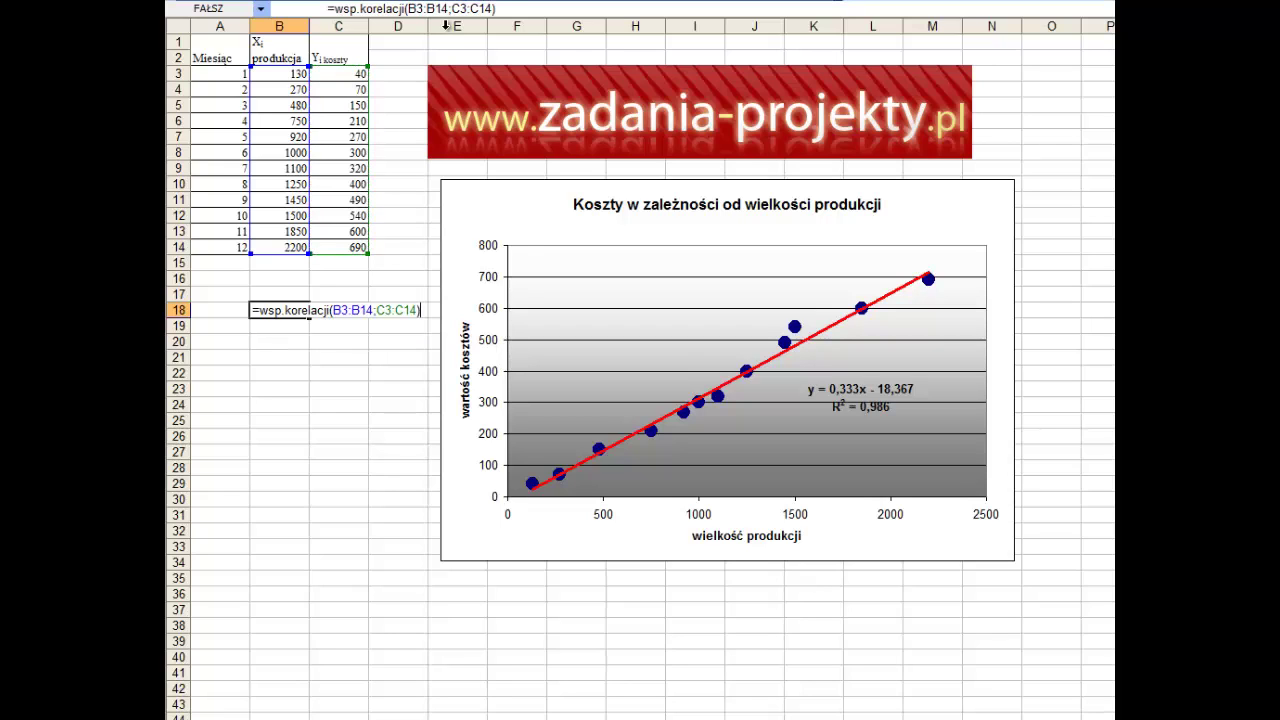
pyautogui.press('Return')
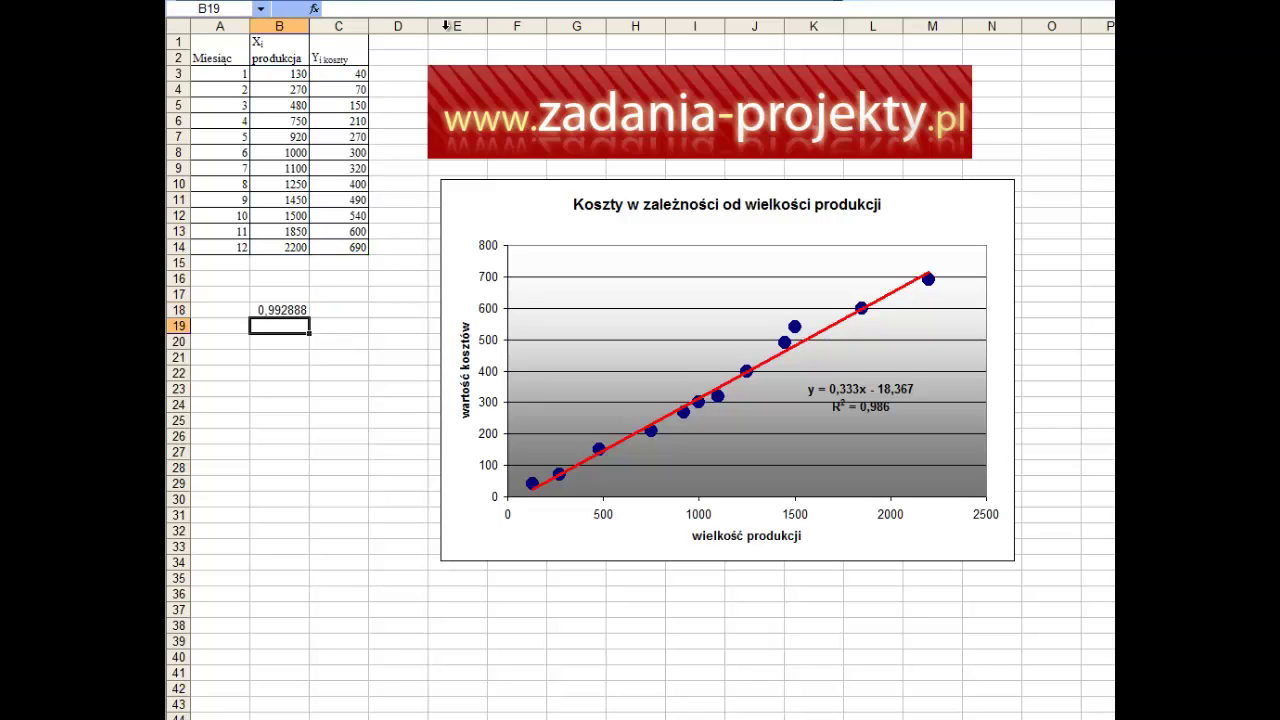
pyautogui.press('Up')
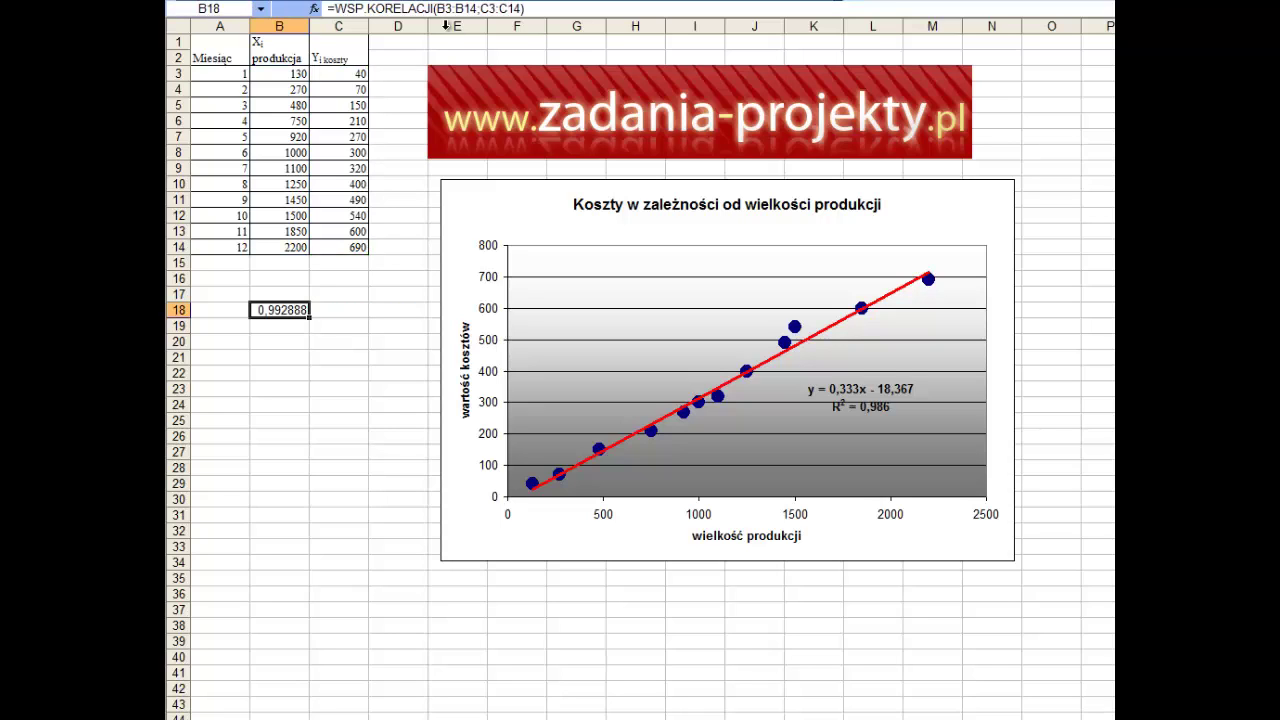
# Step: Reduce B18's decimal places so the coefficient displays as 0,993
pyautogui.click(634, 1)
pyautogui.click(634, 1)
pyautogui.click(634, 1)
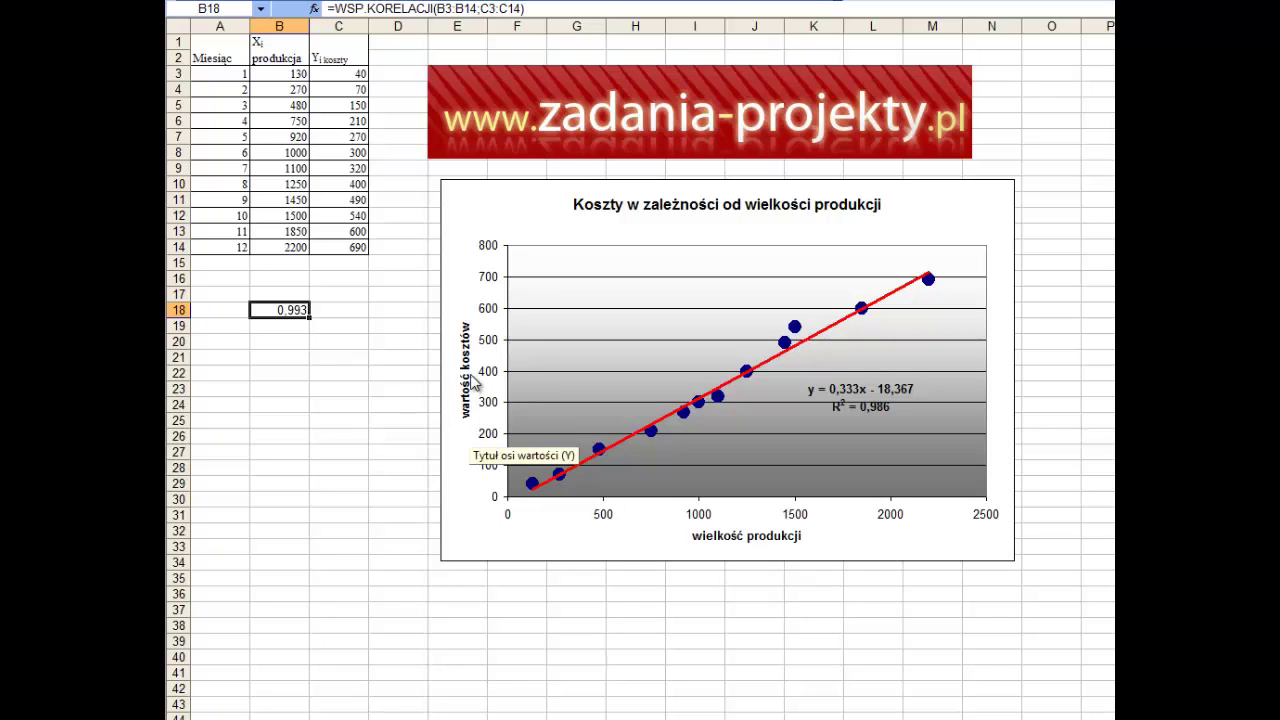
# Step: Inspect the B18 correlation formula without changing it, then select cell C3
pyautogui.doubleClick(268, 308)
pyautogui.press('Escape')
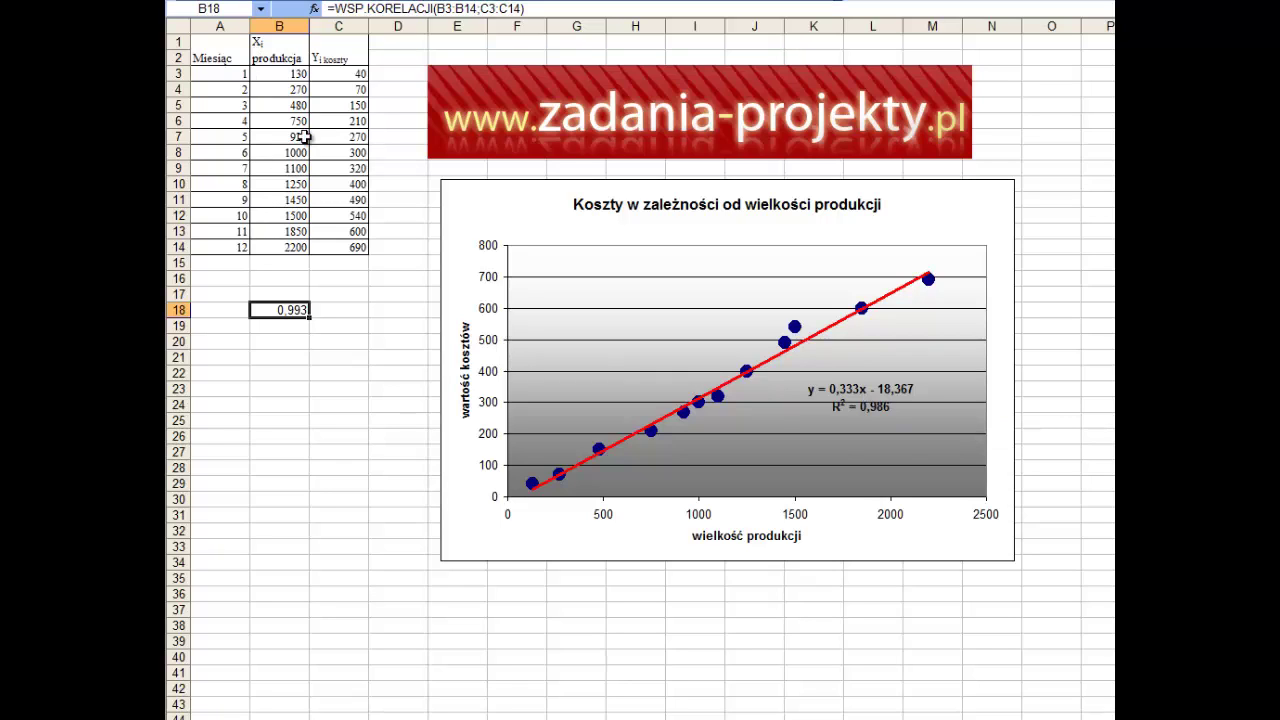
pyautogui.click(338, 75)
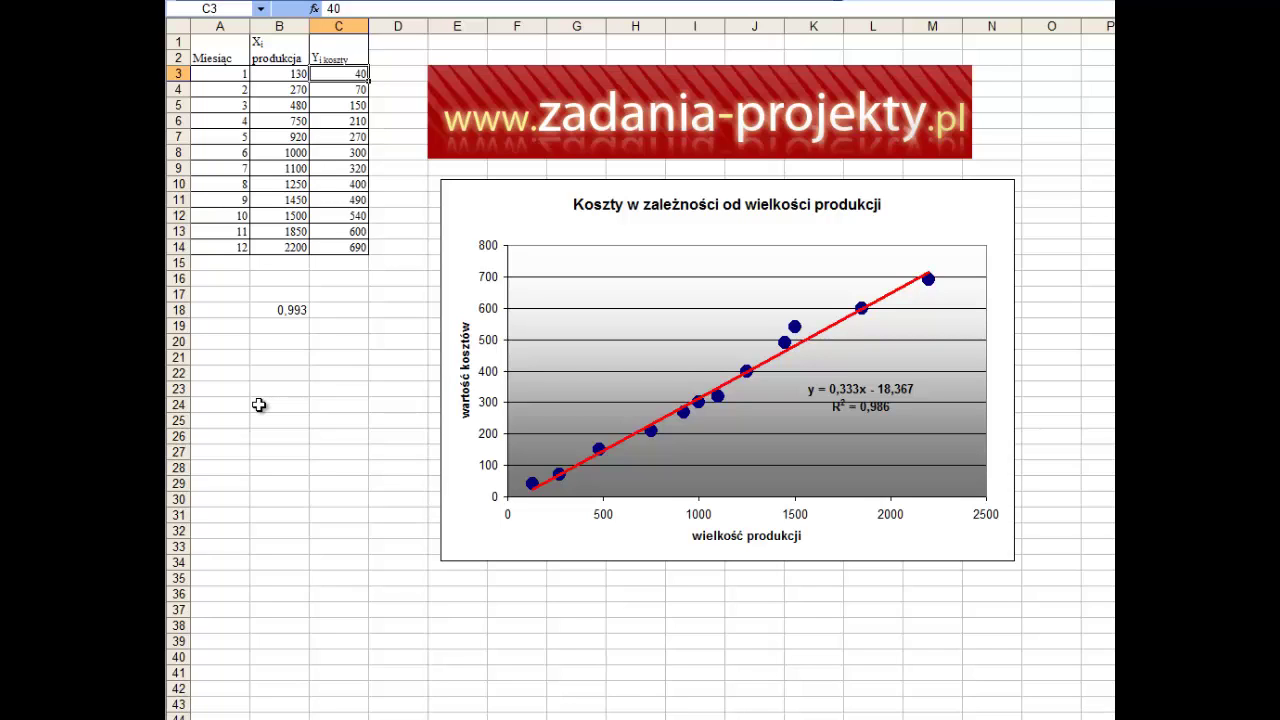
pyautogui.doubleClick(280, 310)
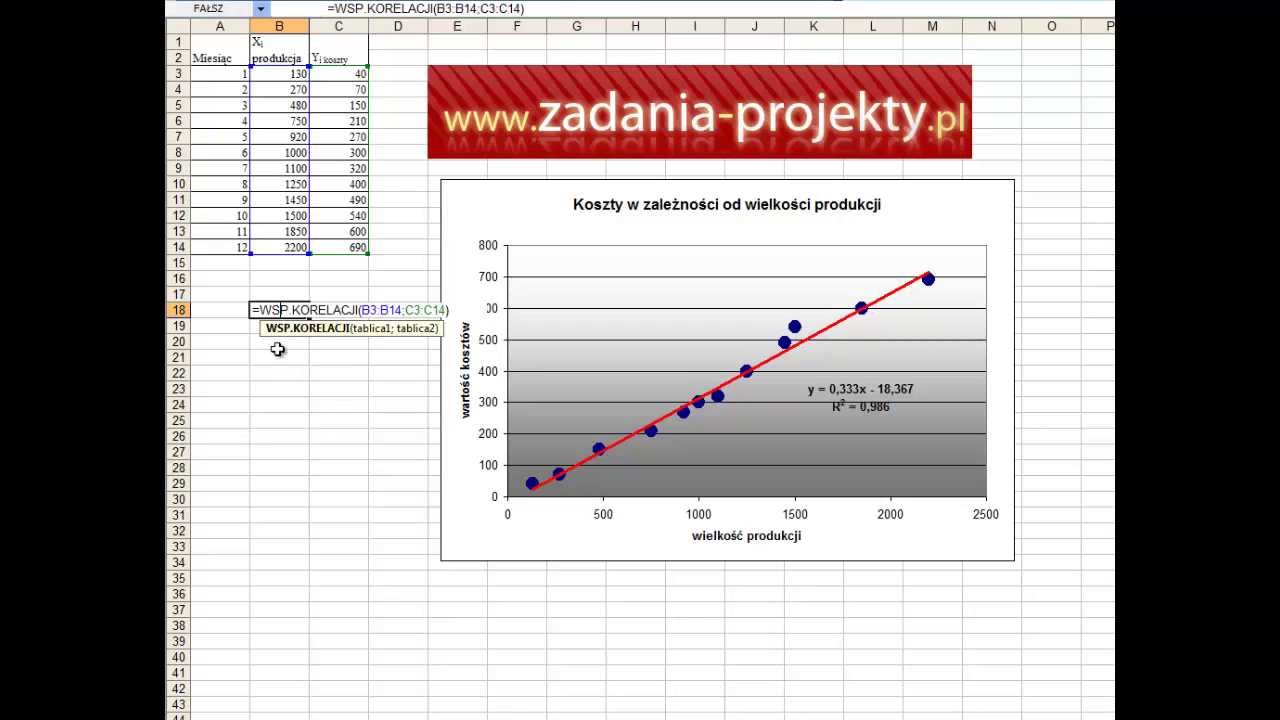